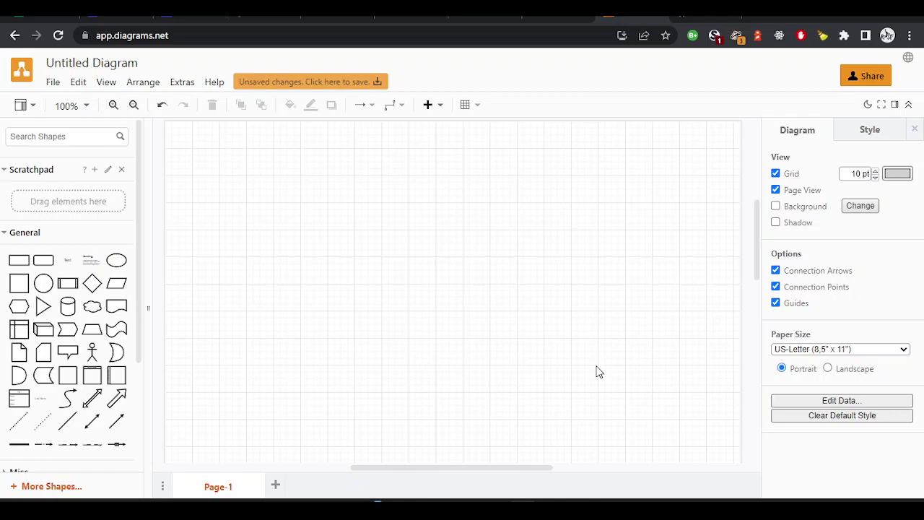
Switch to Notepad++ and review the task list and the line-numbered pseudocode for calculating a running sum
key("alt+Tab")
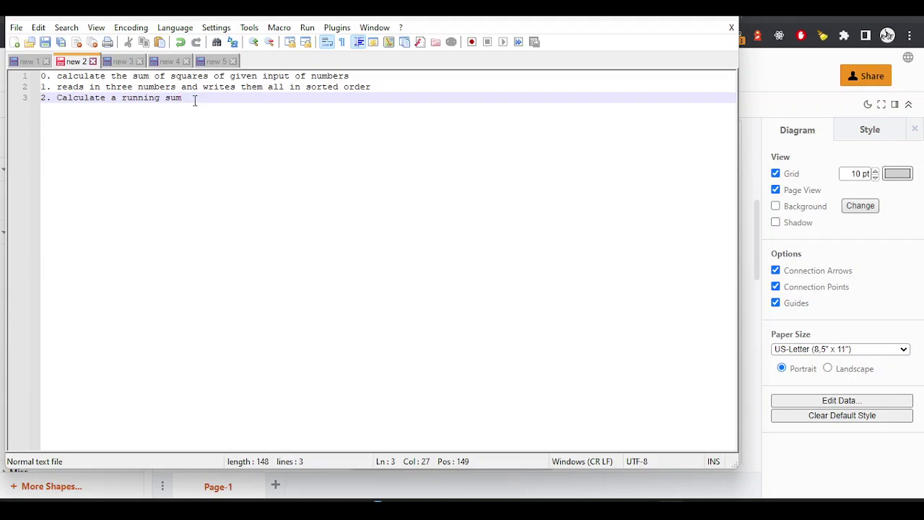
left_click(356, 76)
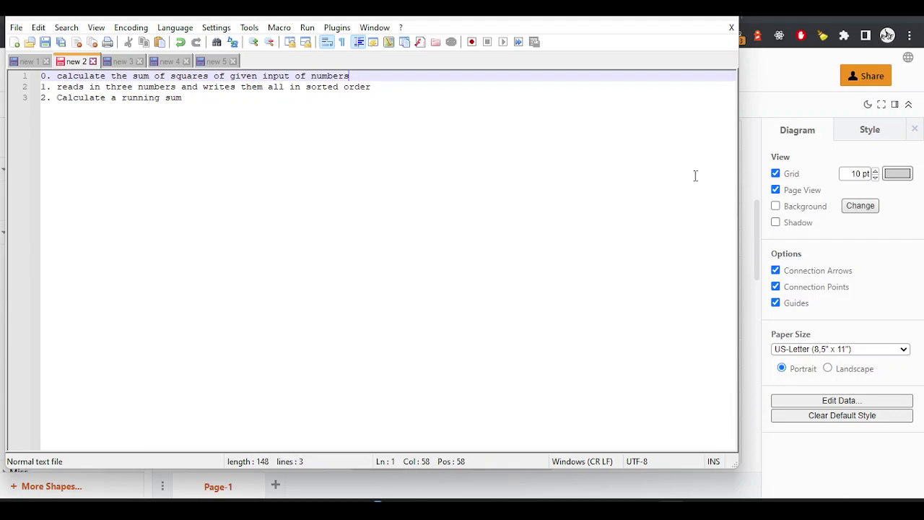
left_click(211, 63)
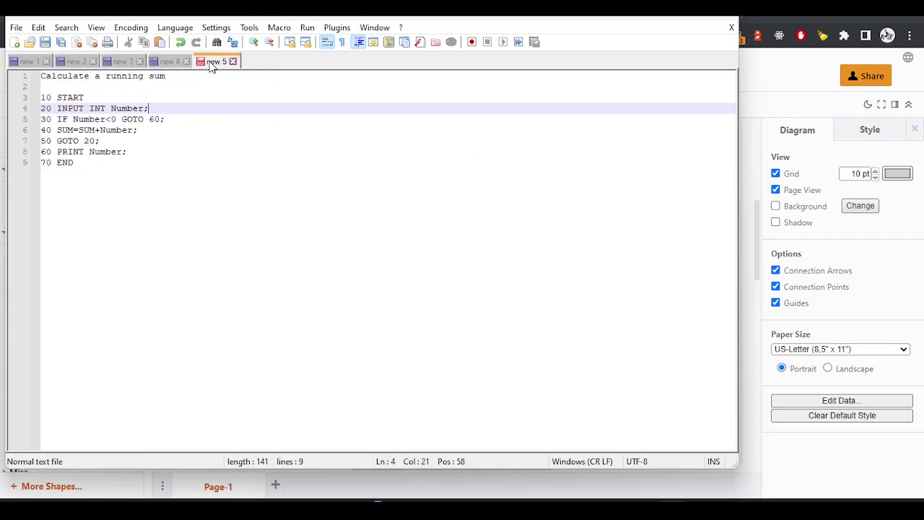
left_click(163, 141)
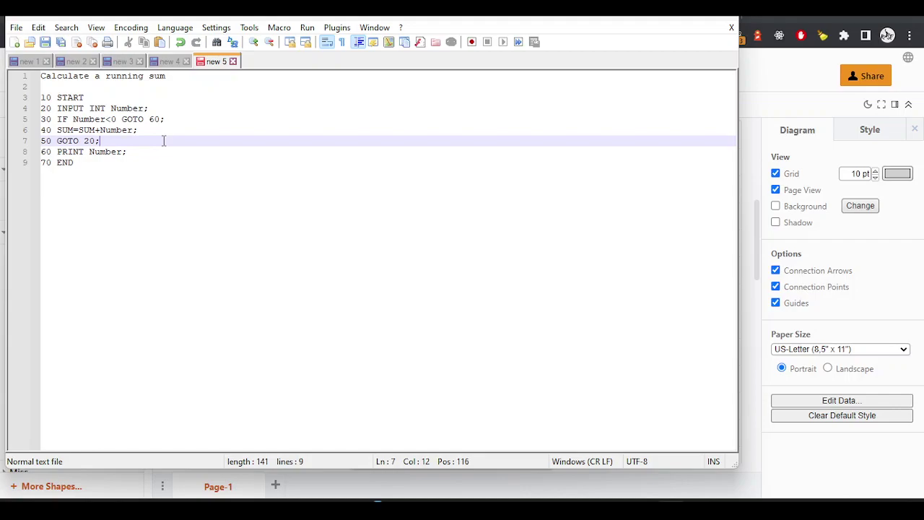
left_click(145, 151)
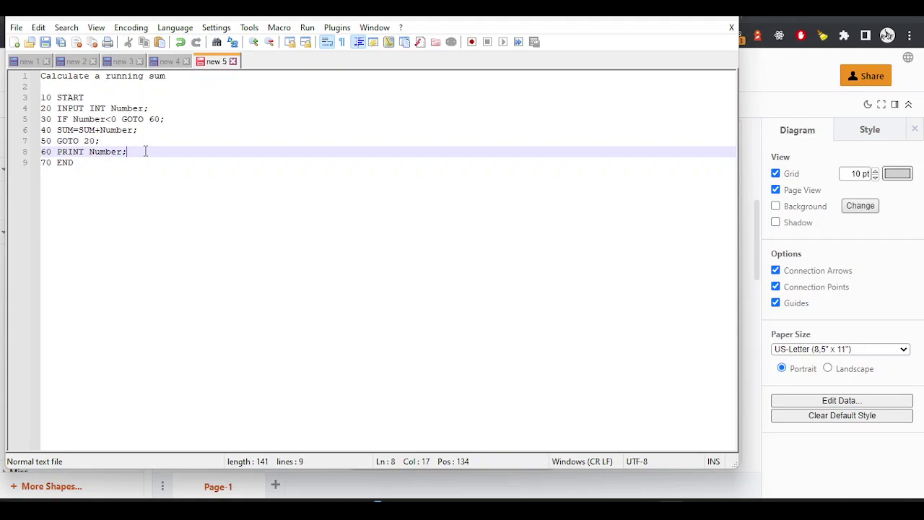
left_click(47, 152)
left_click(142, 153)
left_click(140, 131)
left_click(112, 142)
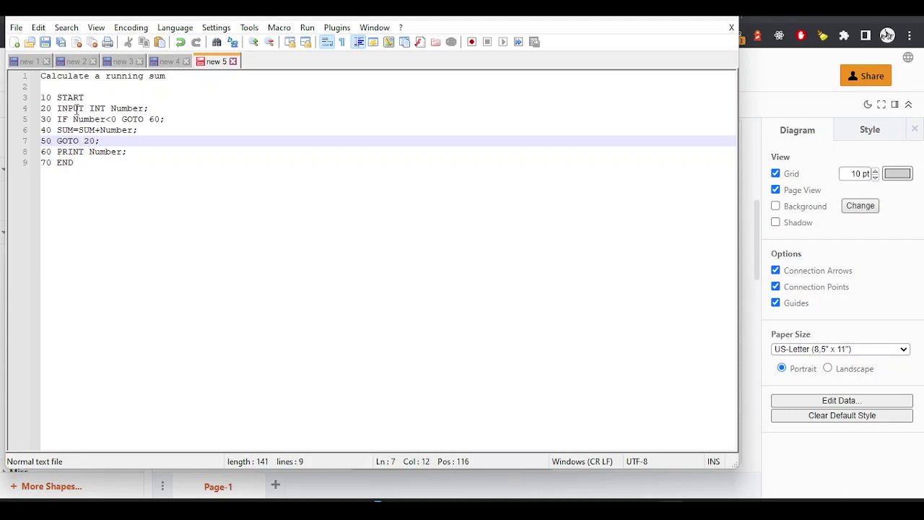
Return to the diagrams.net drawing and add an ellipse labelled START at the top centre of the page
left_click(753, 161)
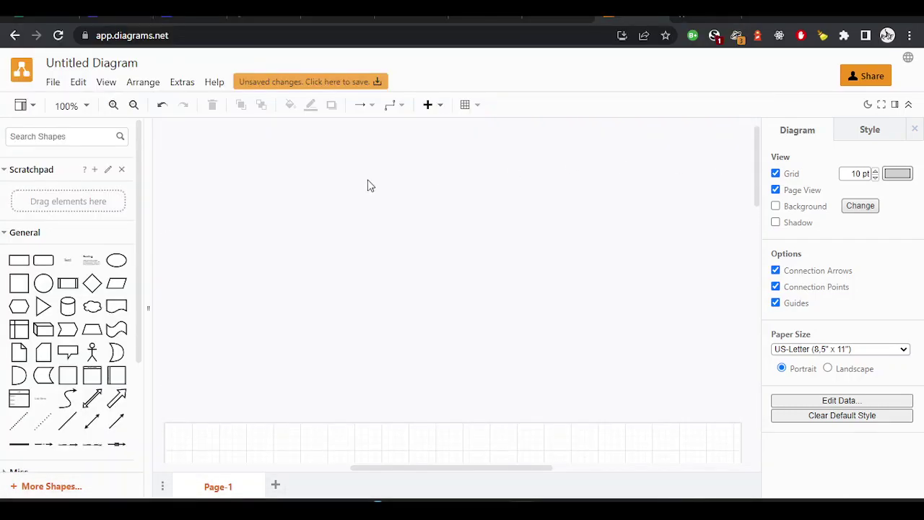
scroll(367, 185, "down", 4)
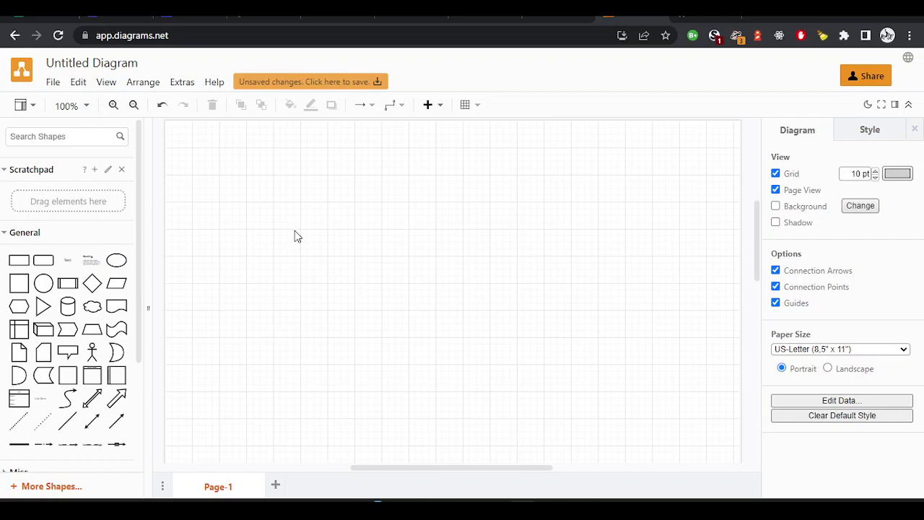
left_click_drag(116, 260, 395, 128)
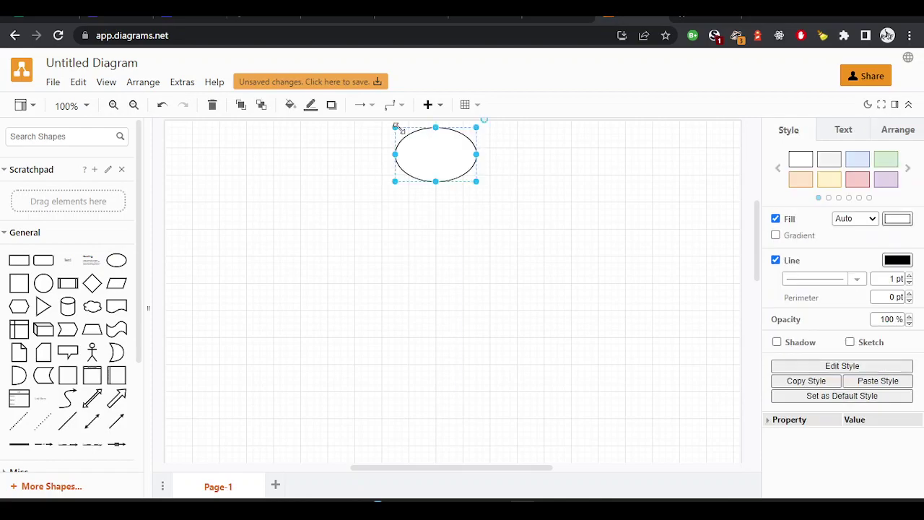
double_click(434, 155)
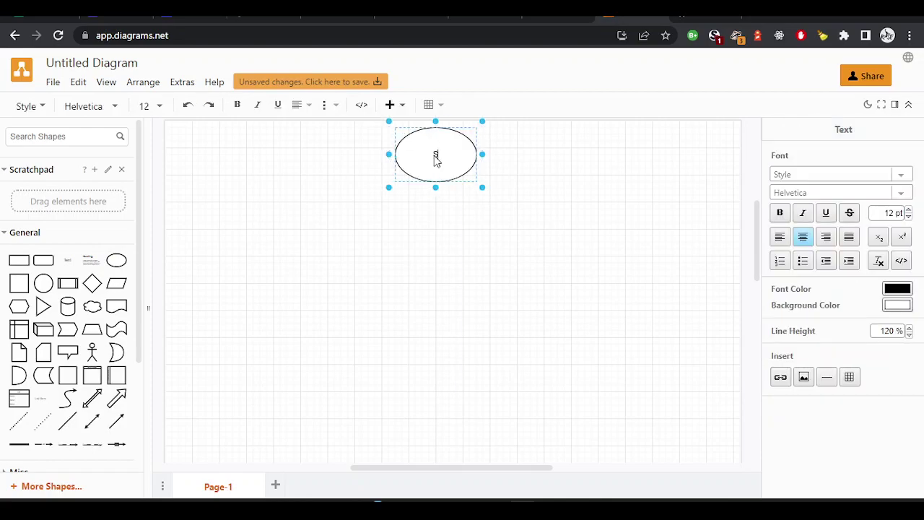
type("START")
left_click(376, 239)
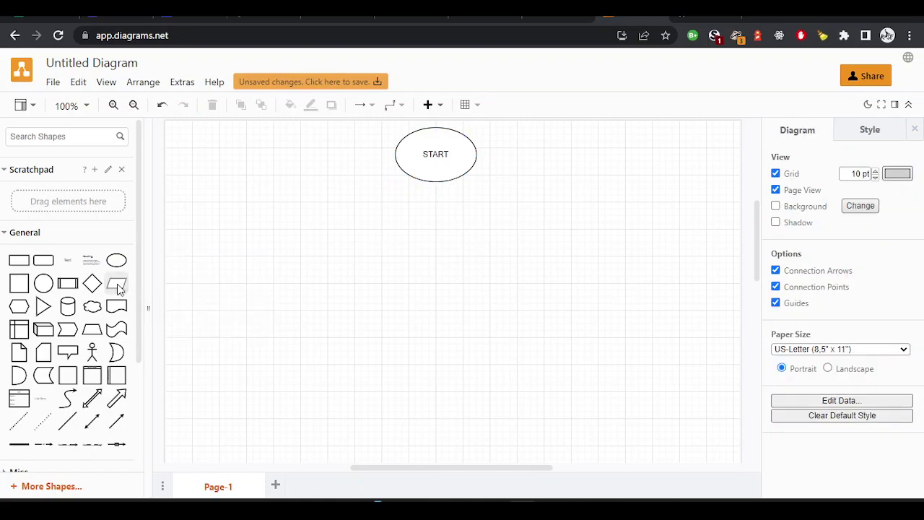
Add a parallelogram labelled INPUT X centred below START and connect START to it with an arrow
left_click_drag(116, 283, 402, 210)
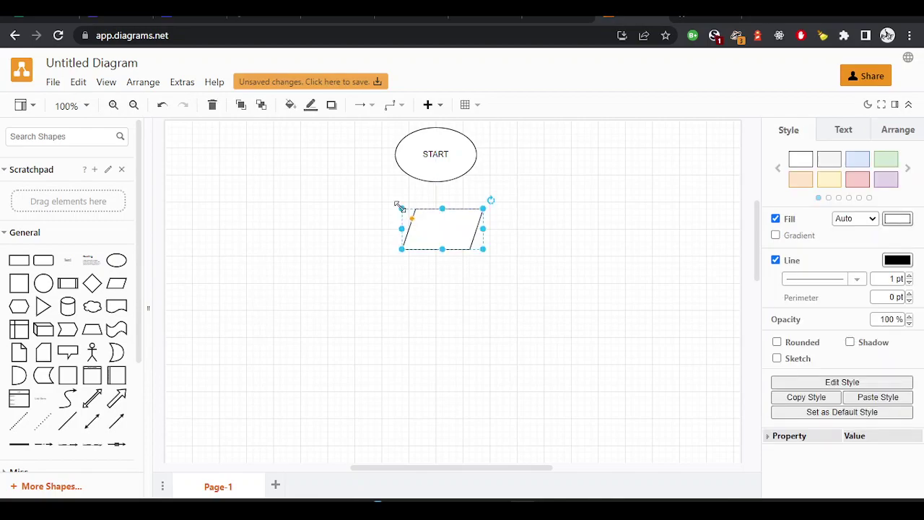
double_click(430, 231)
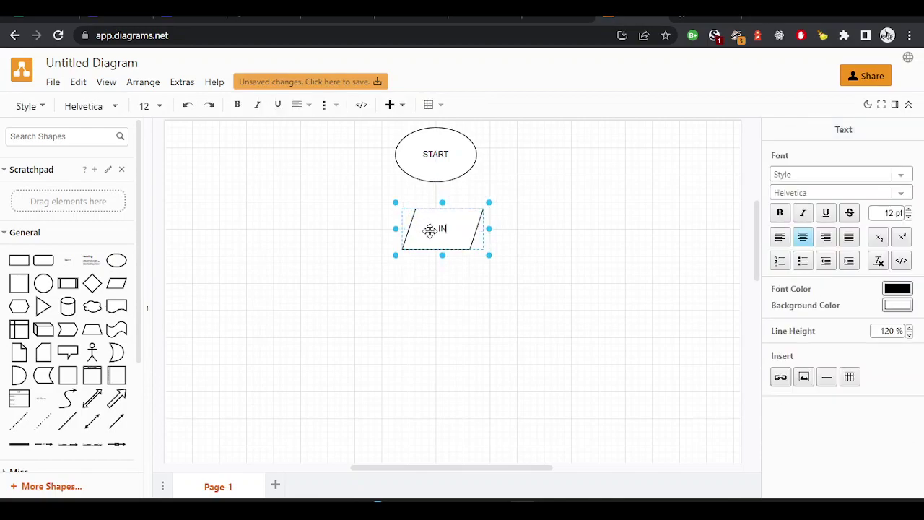
type("INPUT X")
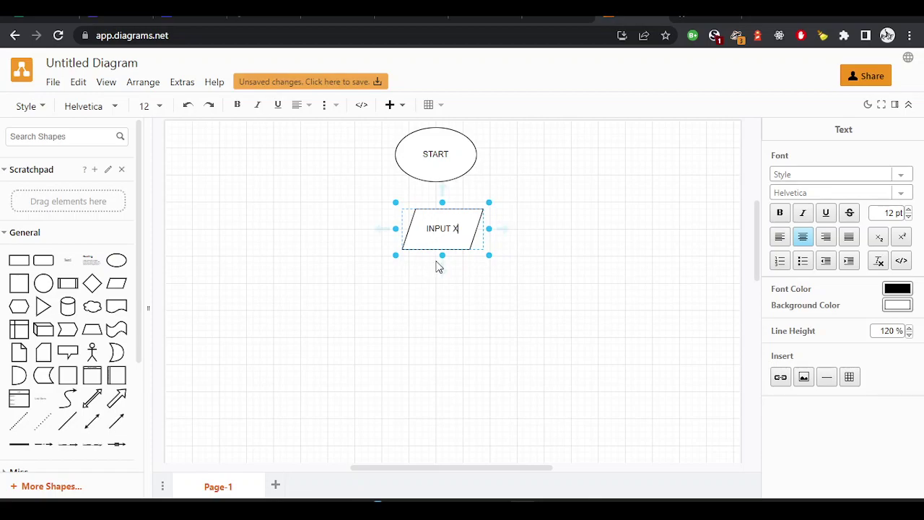
left_click_drag(440, 208, 430, 207)
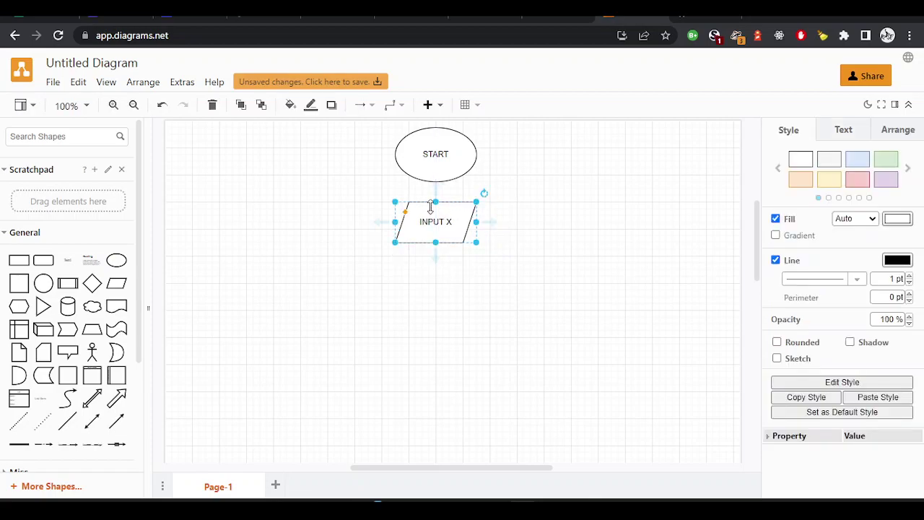
left_click(426, 293)
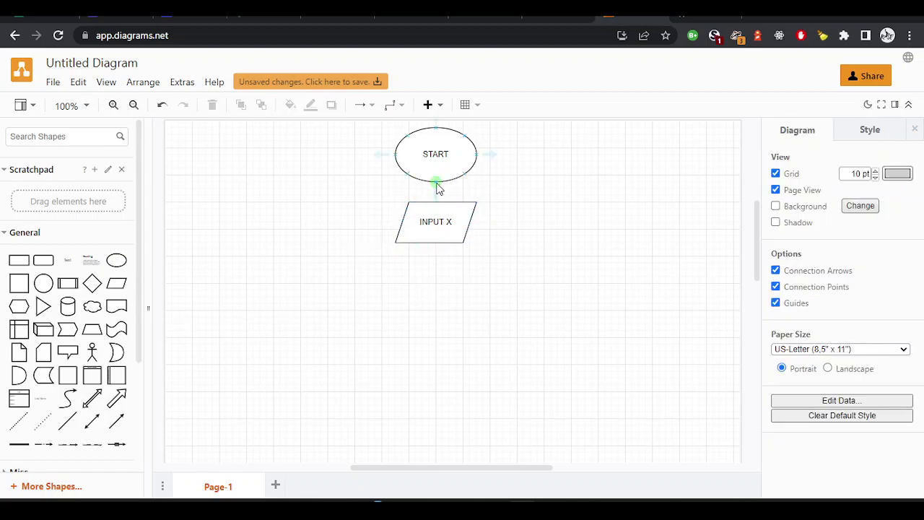
left_click_drag(435, 182, 435, 202)
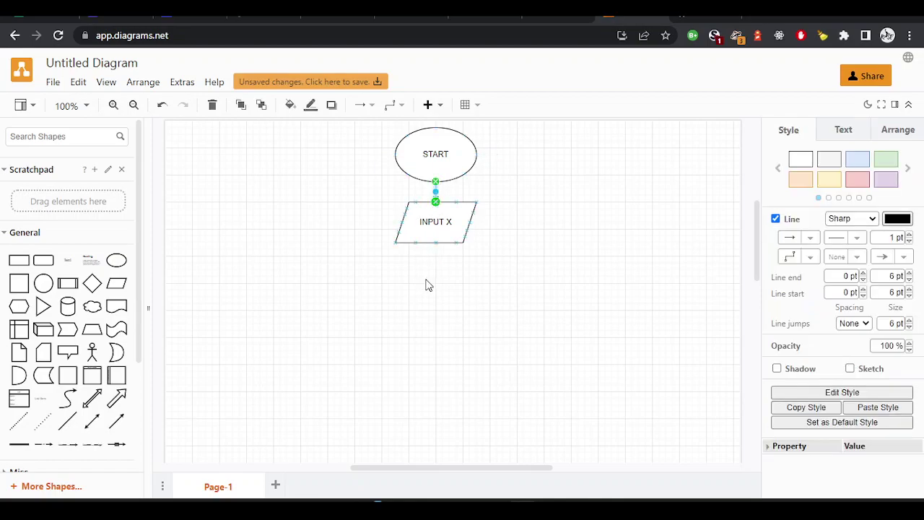
left_click(424, 290)
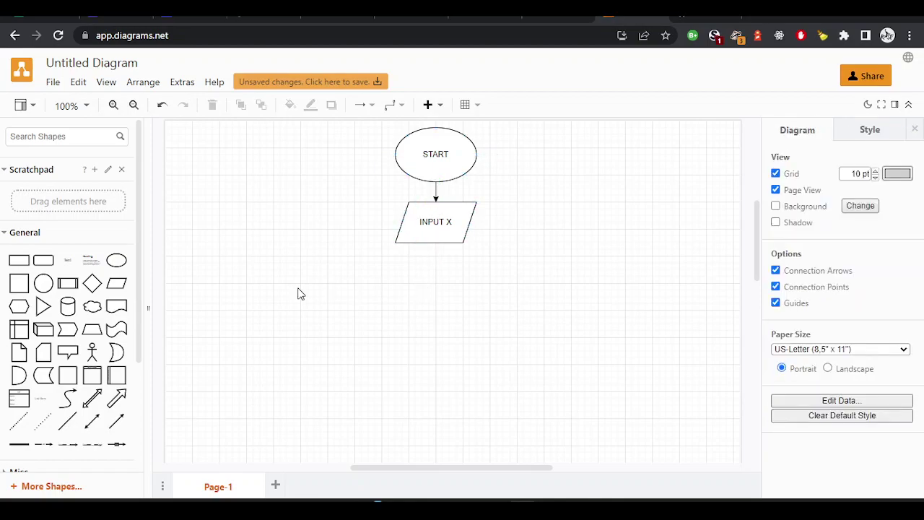
Add a decision diamond labelled IF X<0 centred below the INPUT X parallelogram
left_click_drag(92, 283, 408, 258)
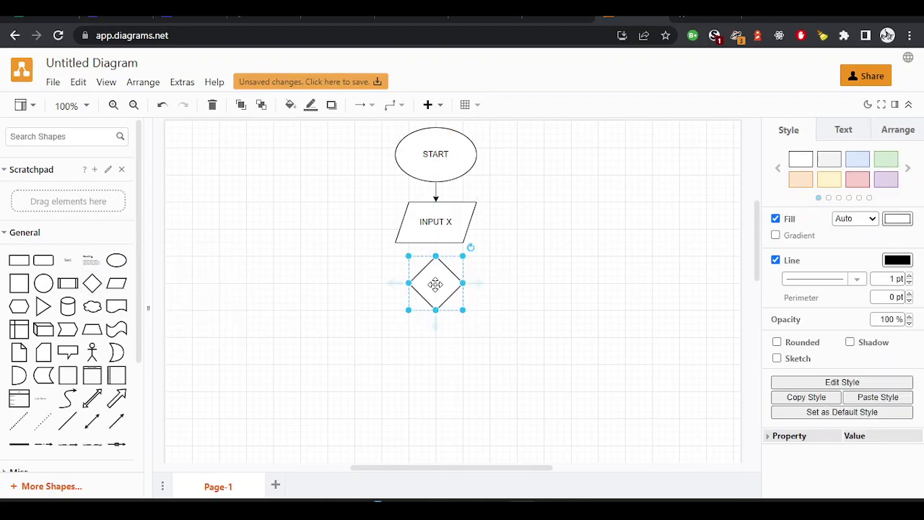
double_click(435, 284)
type("IF")
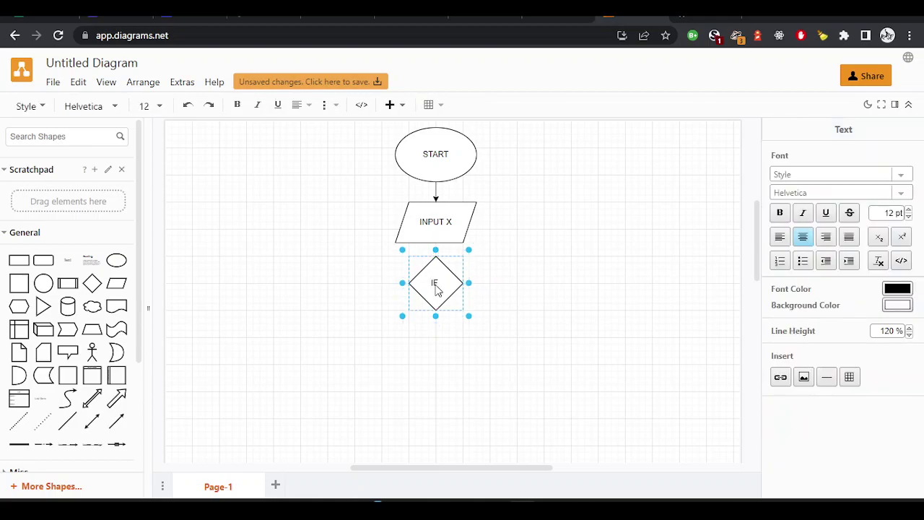
type(" X")
type("=")
type("0")
left_click(474, 359)
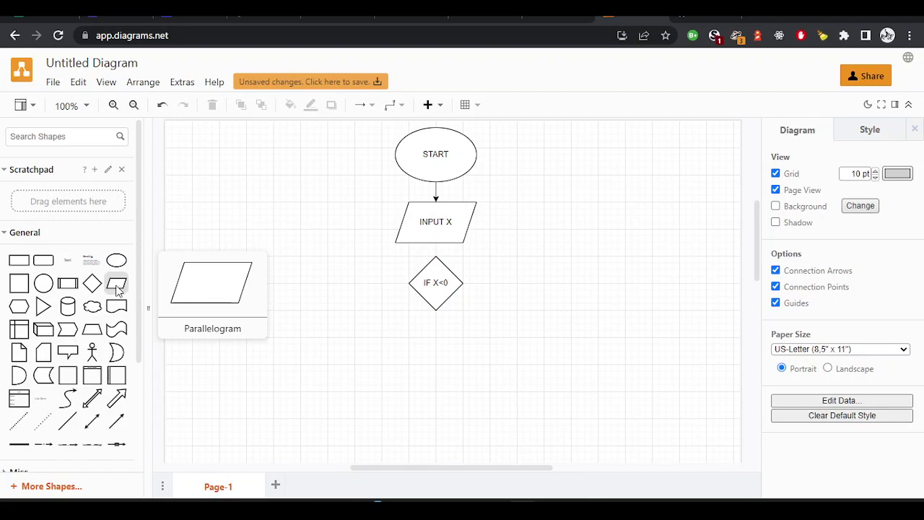
Add a parallelogram labelled PRINT SUM below the diamond and draw arrows from INPUT X to IF X<0 and on to PRINT SUM
left_click_drag(120, 287, 397, 340)
double_click(430, 357)
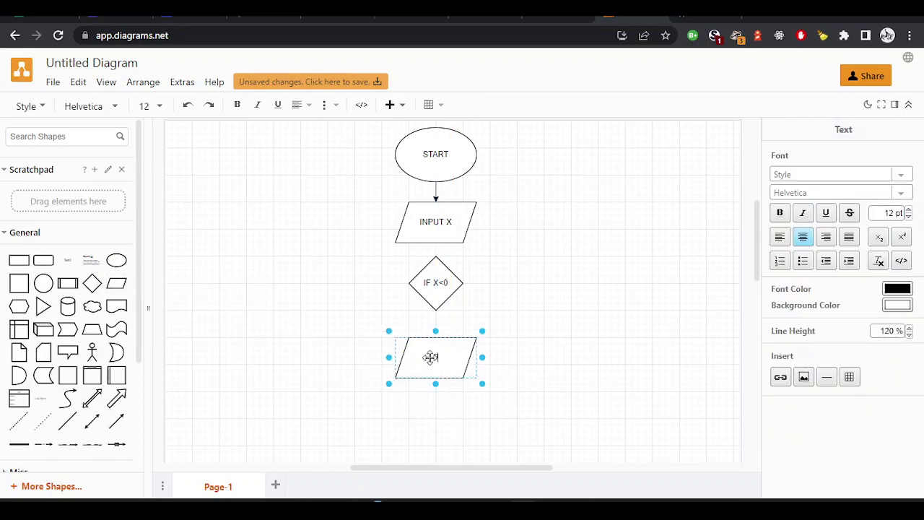
type("PRINT SUM")
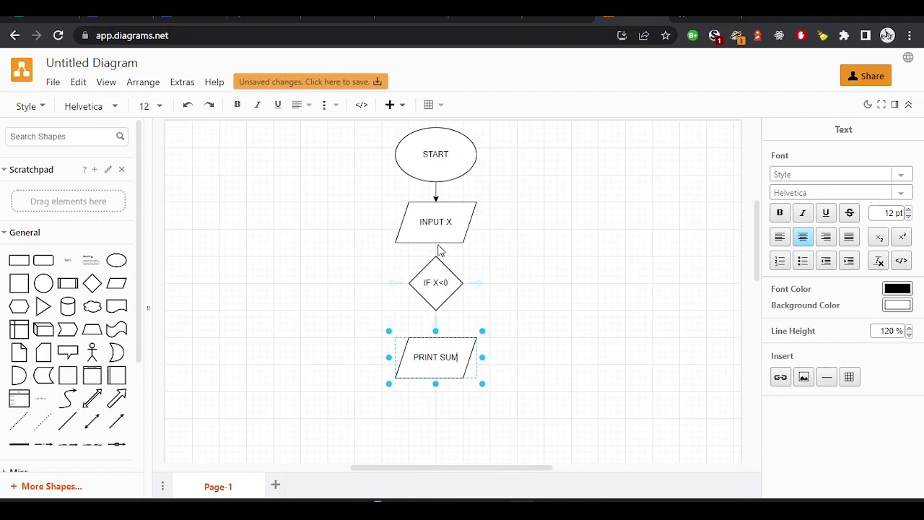
left_click_drag(435, 244, 435, 259)
left_click_drag(436, 312, 435, 337)
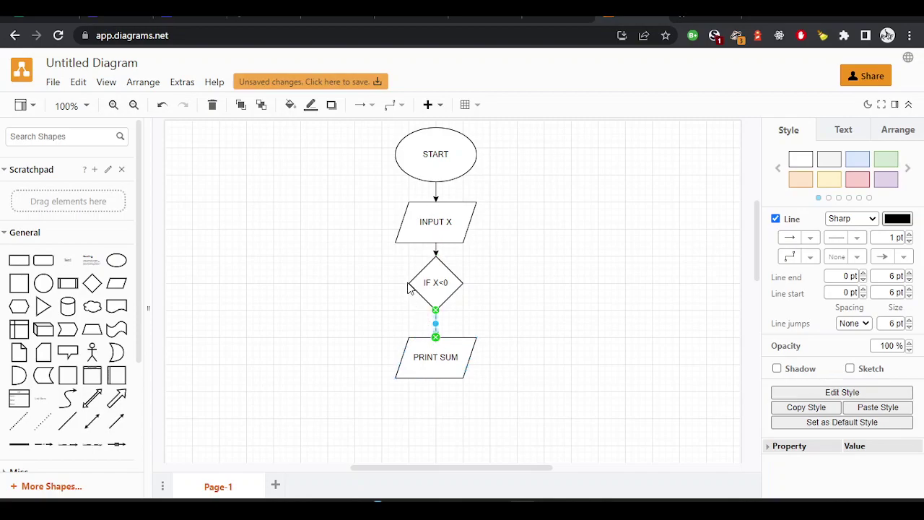
Add a rectangle labelled SUM=SUM+X to the left of the IF X<0 diamond, with an arrow leading from the diamond to it
mouse_move(410, 284)
left_click(19, 260)
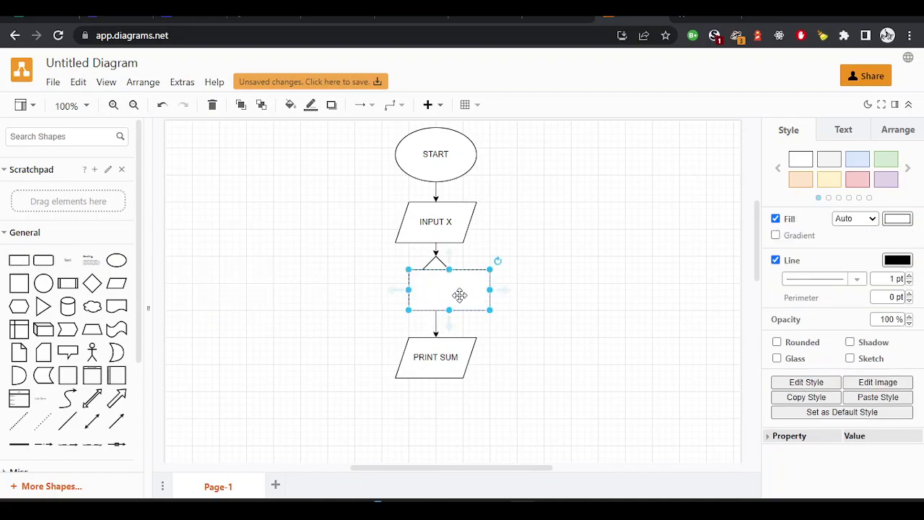
left_click_drag(450, 291, 368, 282)
left_click(324, 279)
double_click(324, 279)
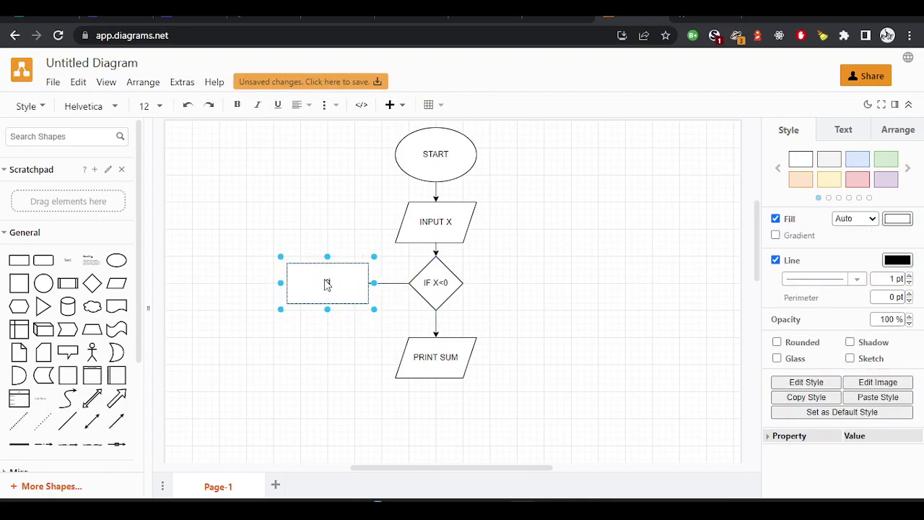
type("SUM=")
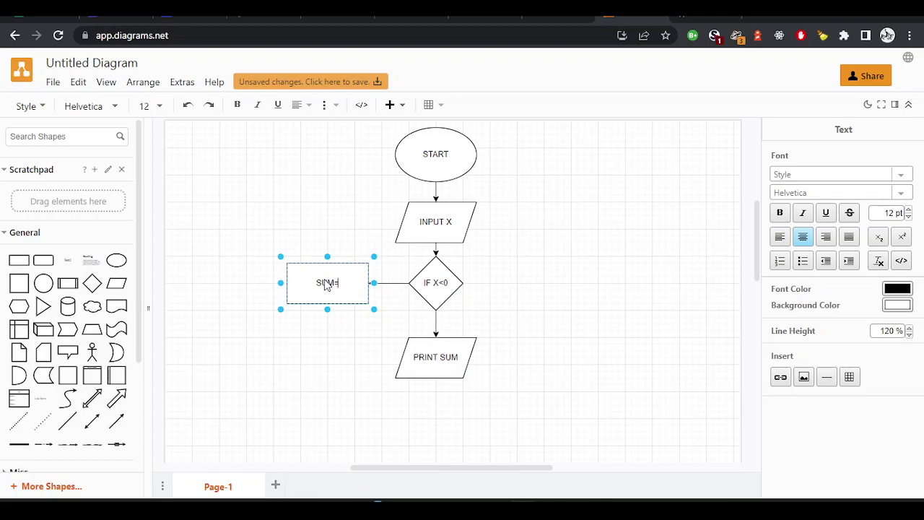
type("SUM+X")
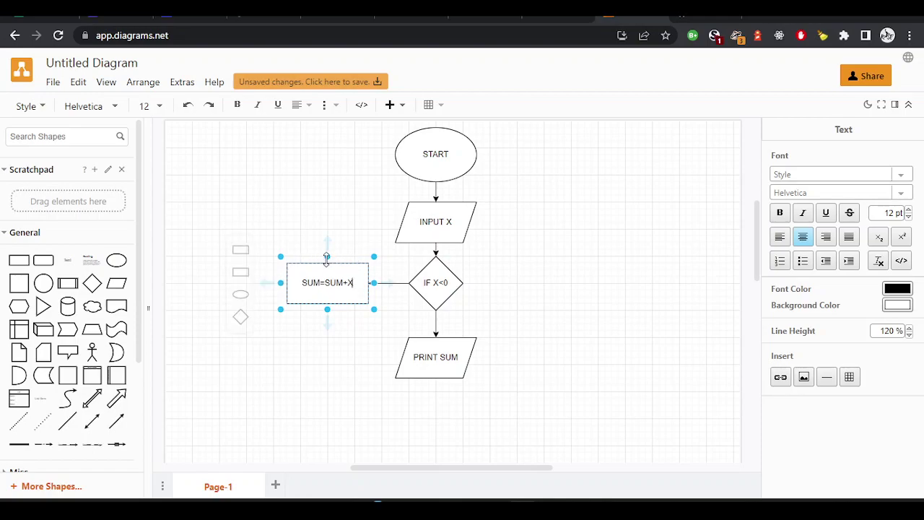
Connect the top of SUM=SUM+X back to the left side of INPUT X and reroute the arrow straight up and across
left_click(329, 269)
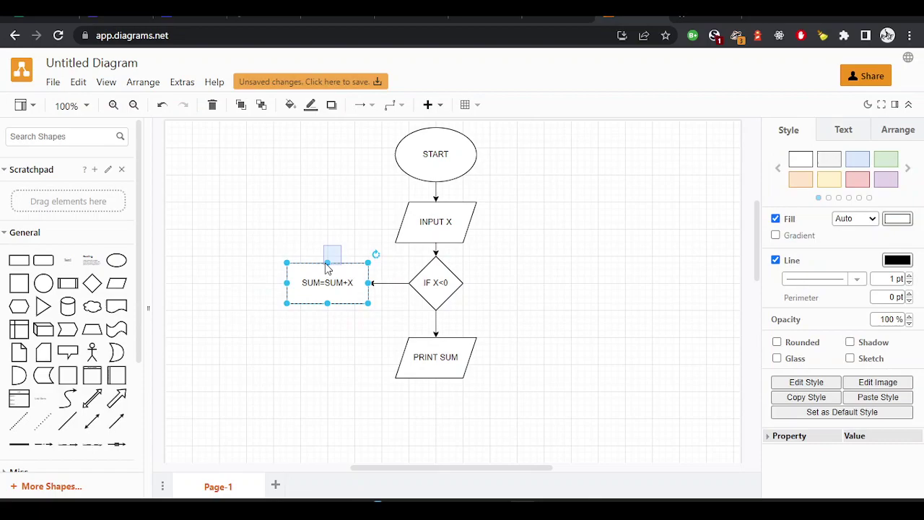
left_click(365, 233)
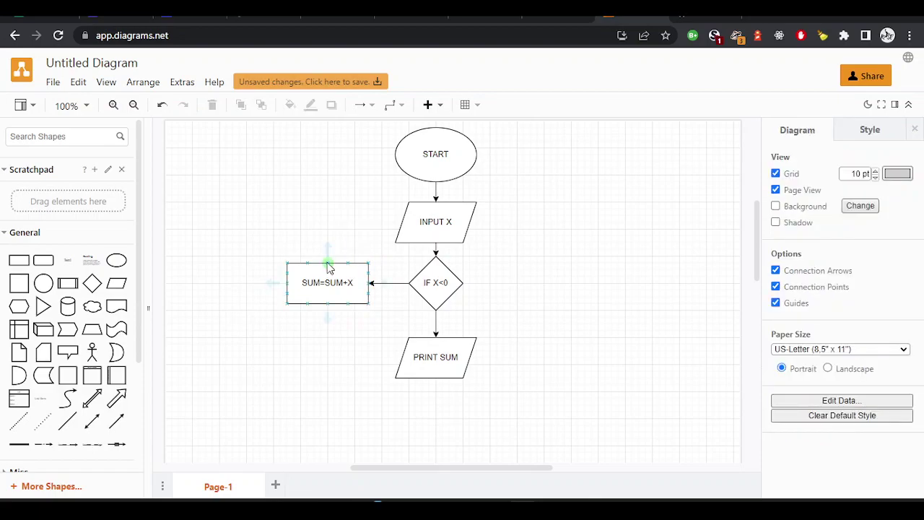
left_click_drag(329, 265, 403, 216)
left_click_drag(388, 255, 315, 220)
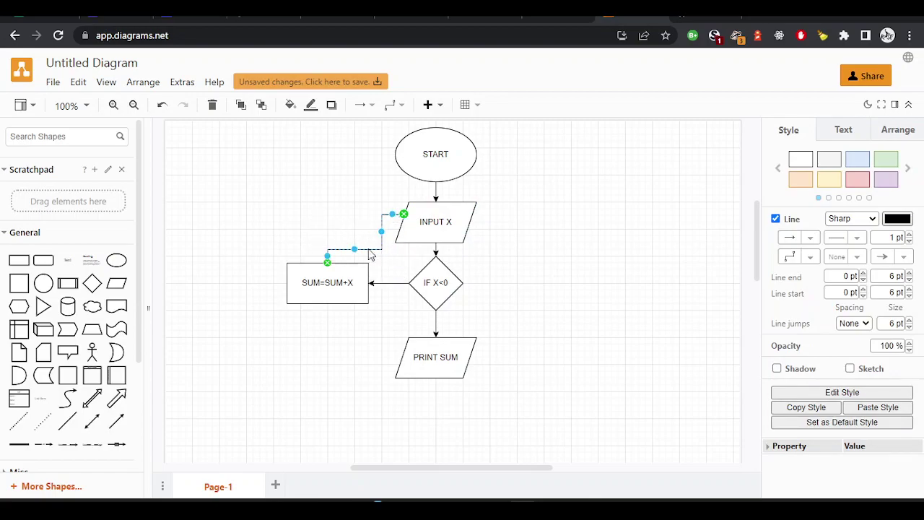
left_click_drag(354, 249, 308, 222)
left_click(394, 251)
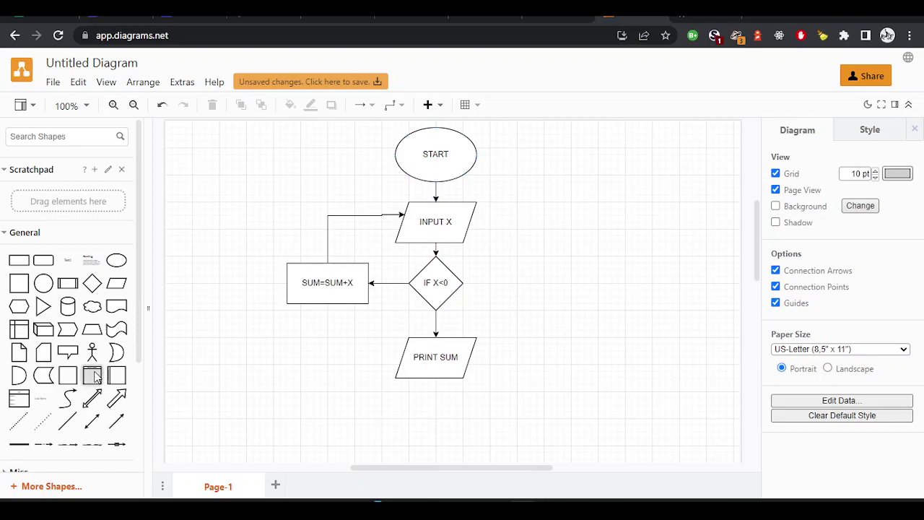
Add an ellipse labelled STOP centred below the PRINT SUM parallelogram and connect PRINT SUM to it with an arrow
left_click(116, 259)
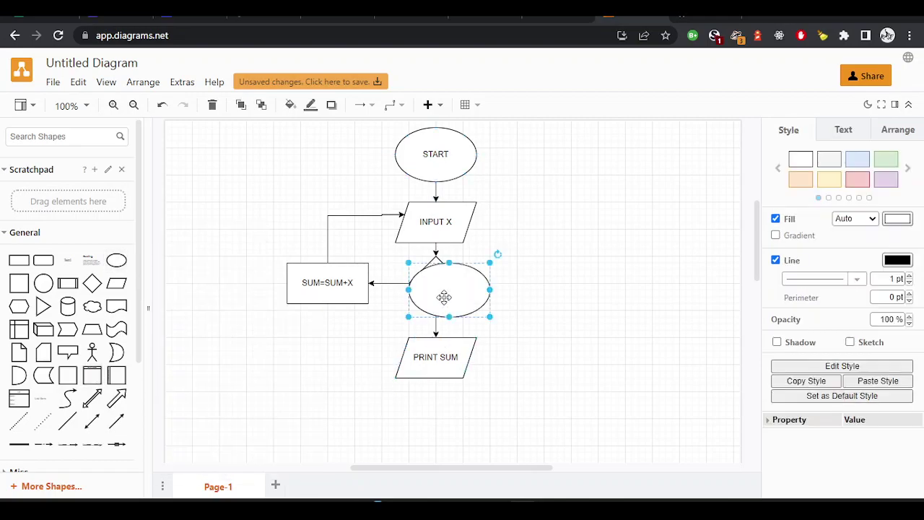
left_click_drag(441, 291, 431, 427)
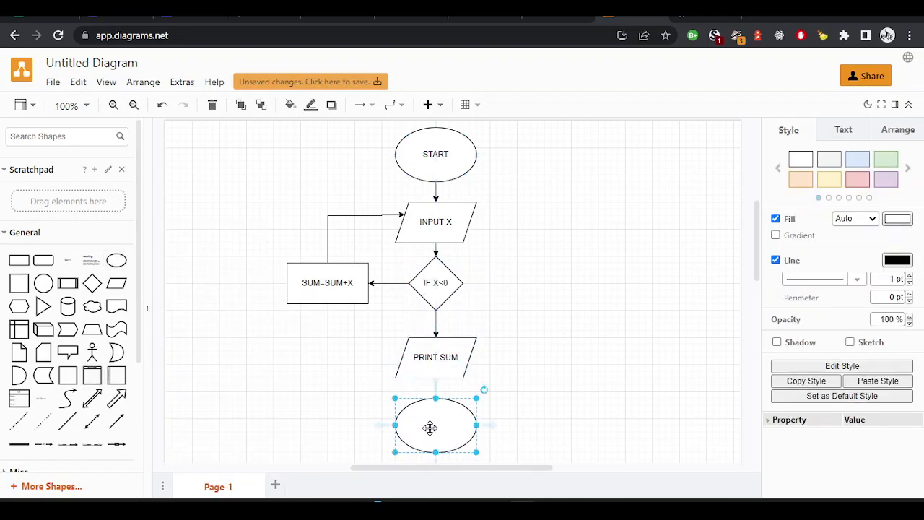
double_click(430, 428)
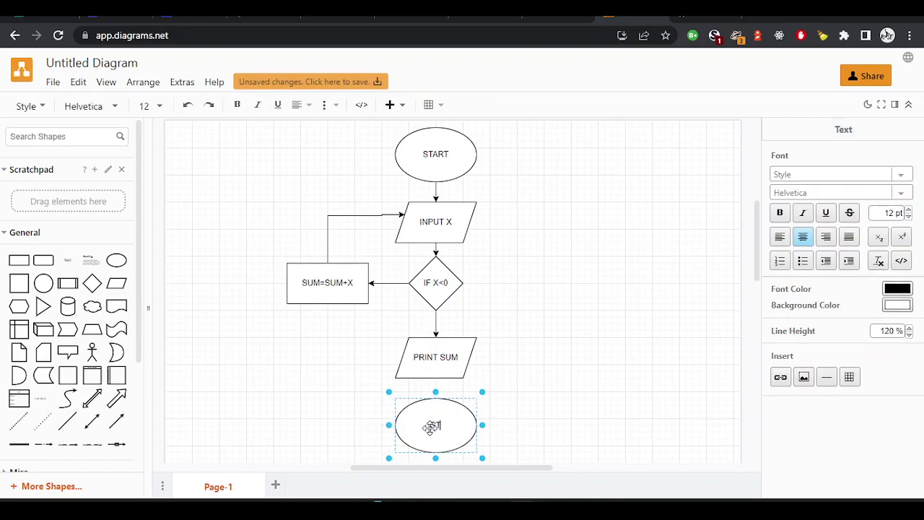
type("STOP")
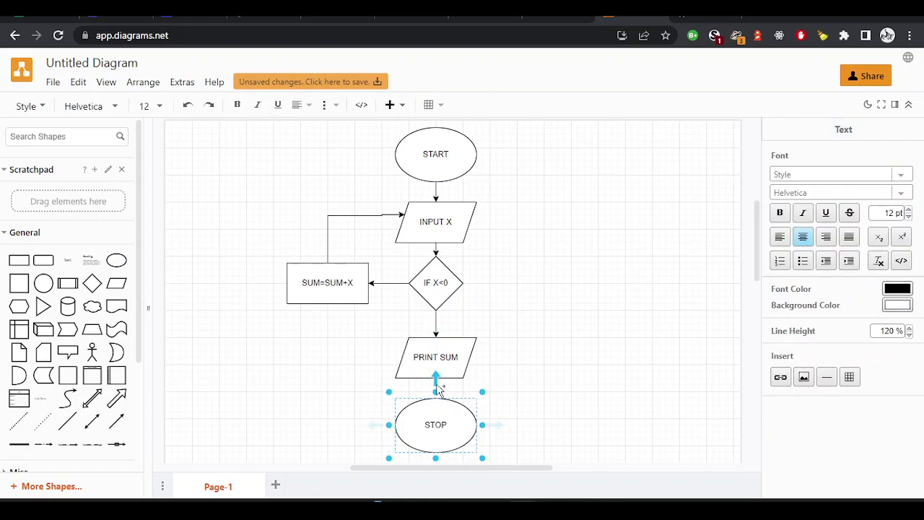
left_click(506, 378)
left_click_drag(439, 378, 438, 403)
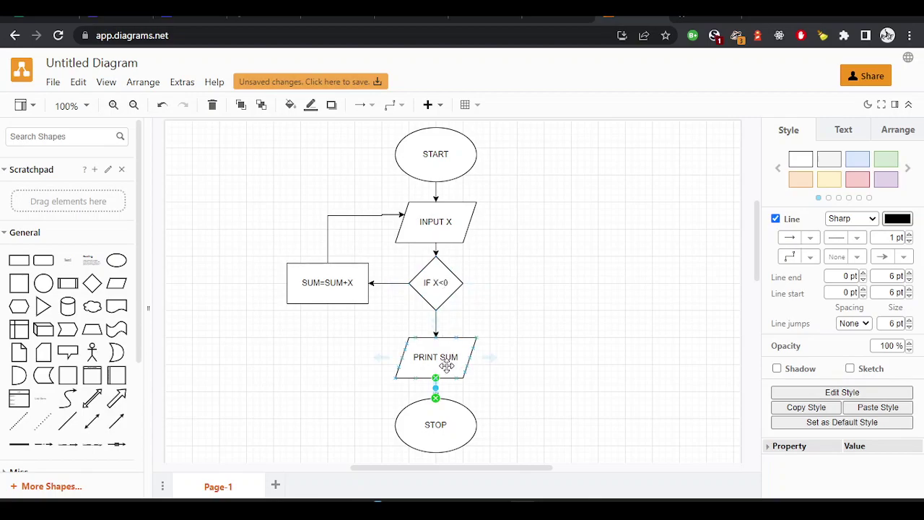
left_click(553, 400)
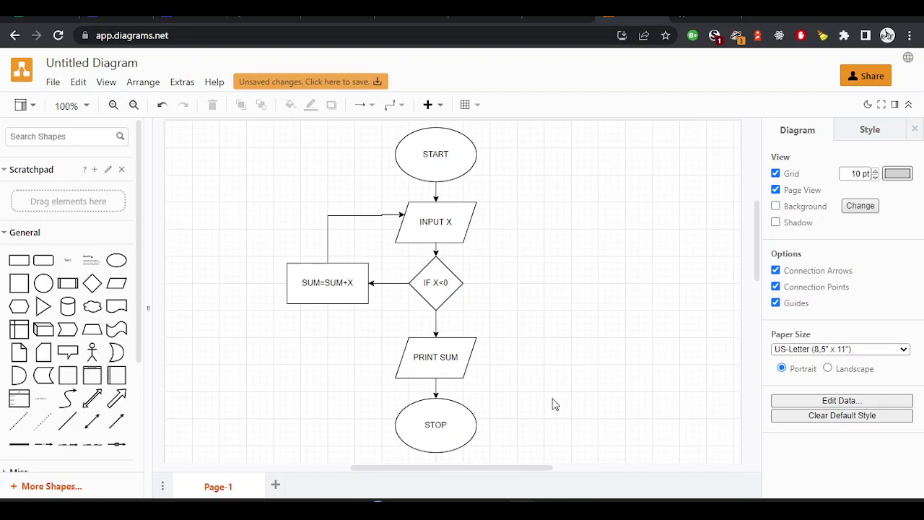
Switch to Notepad++ to compare the running-sum pseudocode, lines 10 to 70, with the flowchart, and return to the diagram
left_click(664, 498)
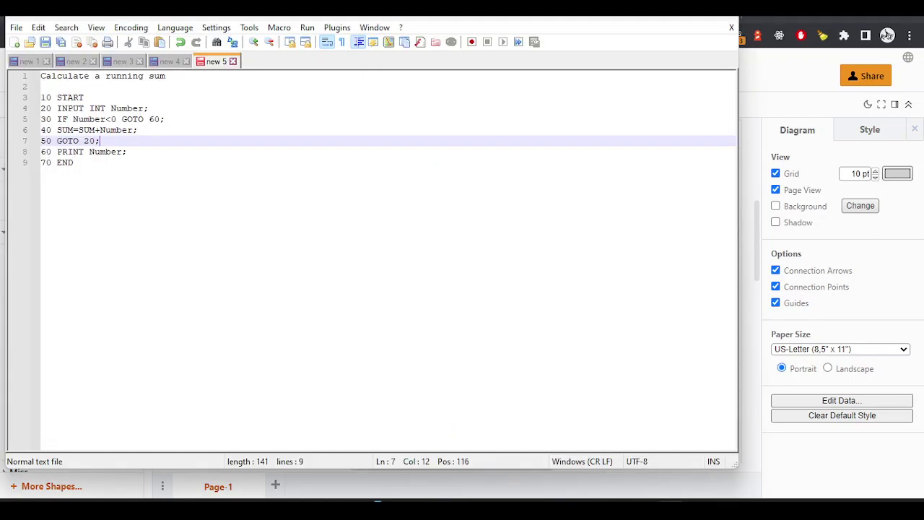
left_click(167, 96)
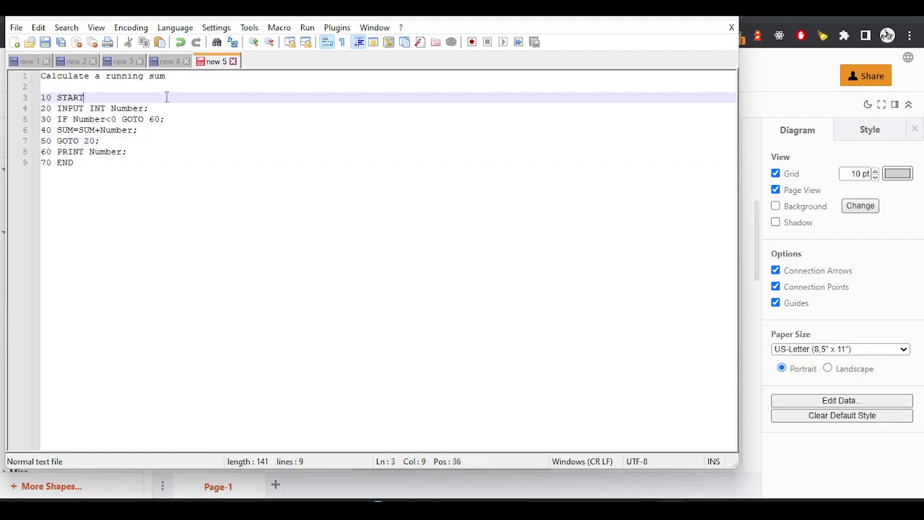
left_click(164, 110)
left_click(174, 118)
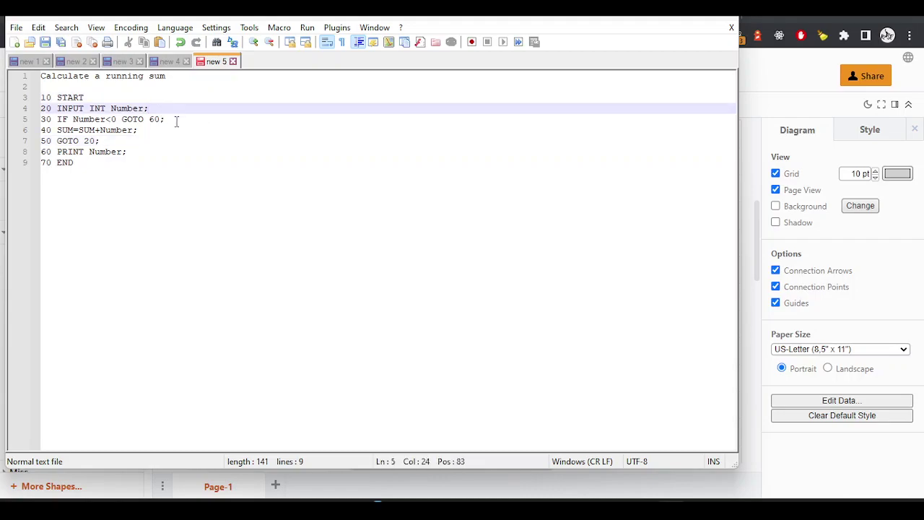
left_click(133, 150)
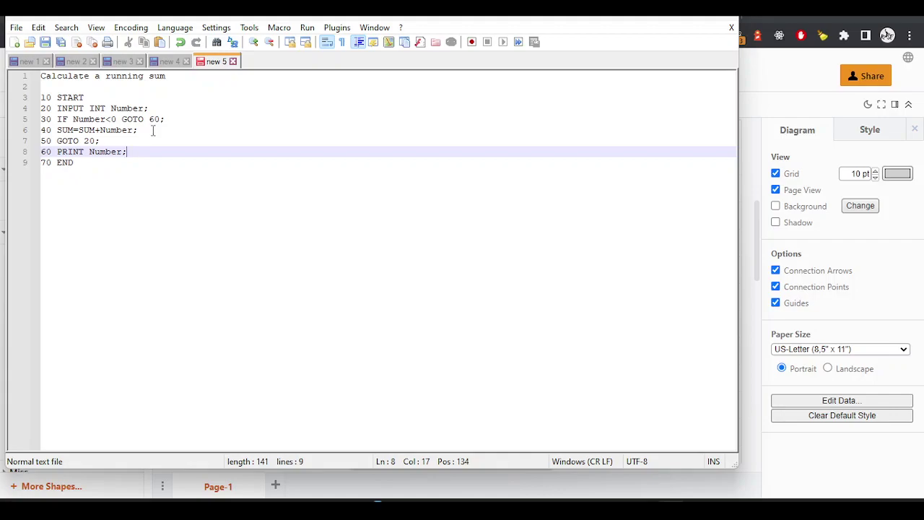
left_click(153, 130)
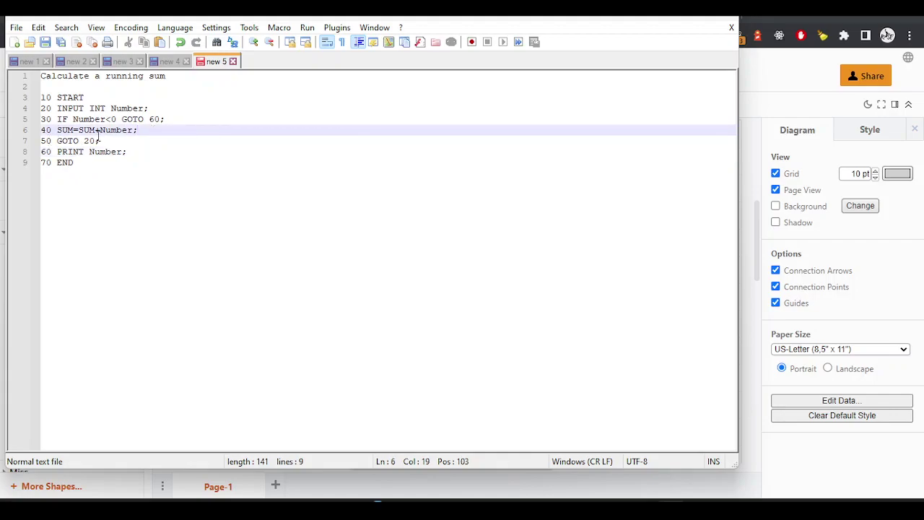
left_click(158, 107)
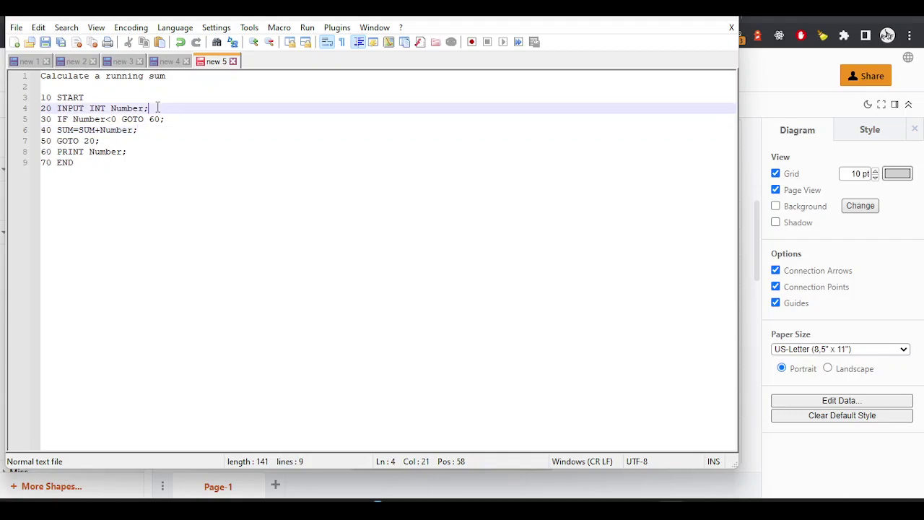
left_click(665, 22)
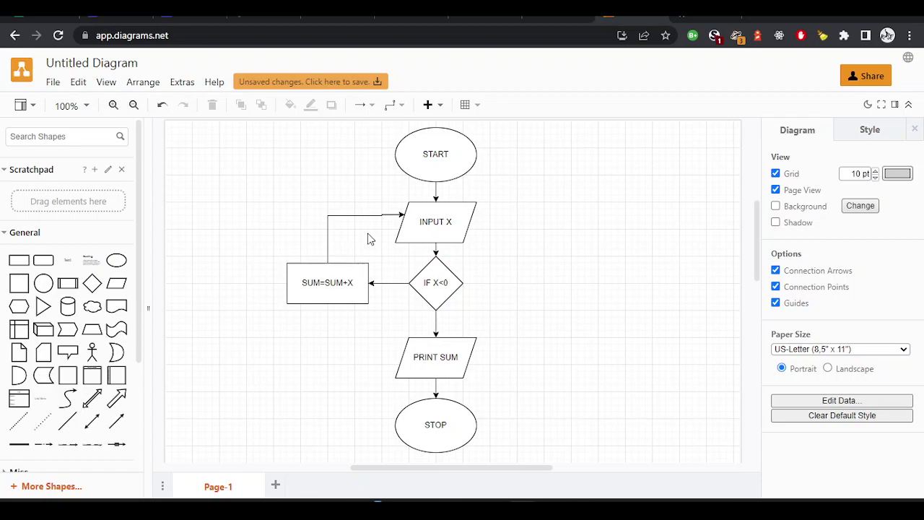
left_click(52, 83)
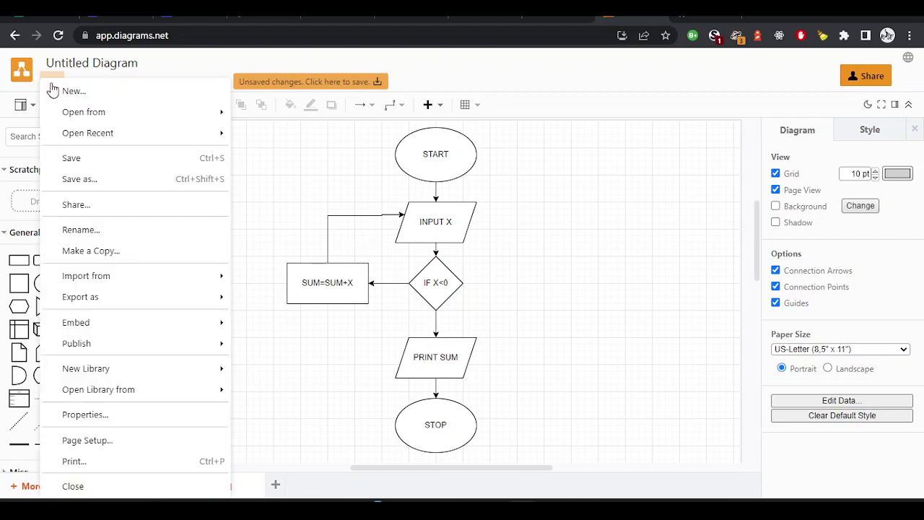
left_click(590, 239)
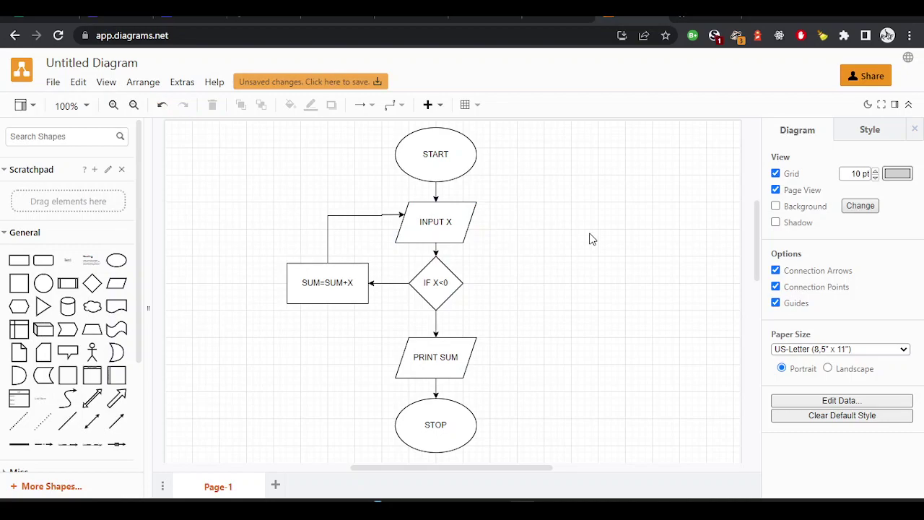